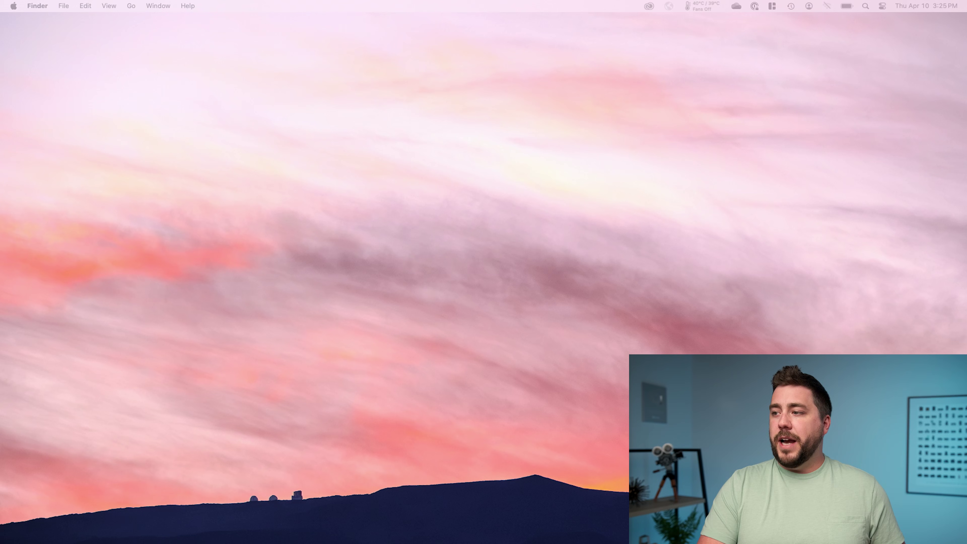
# Open this Mac's About details from the Apple menu in System Settings
pyautogui.click(13, 5)
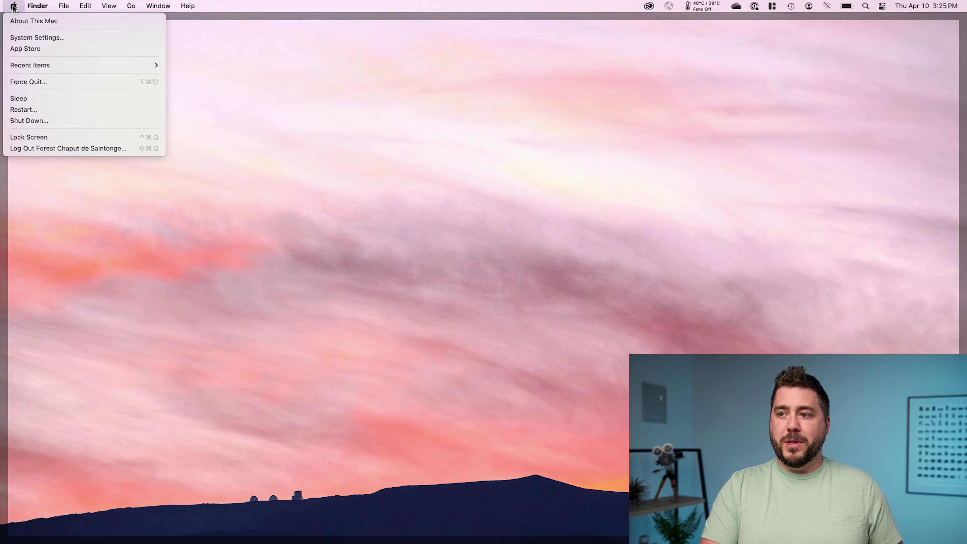
pyautogui.click(23, 20)
pyautogui.click(479, 275)
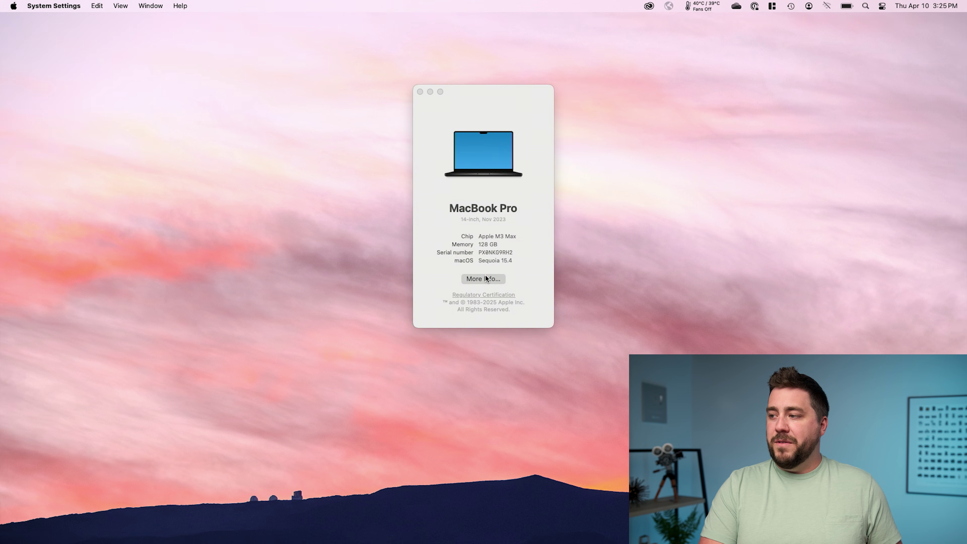
# Highlight the Storage figures: 994.66 GB total capacity and 645.34 GB available
pyautogui.scroll(-5, 501, 213)
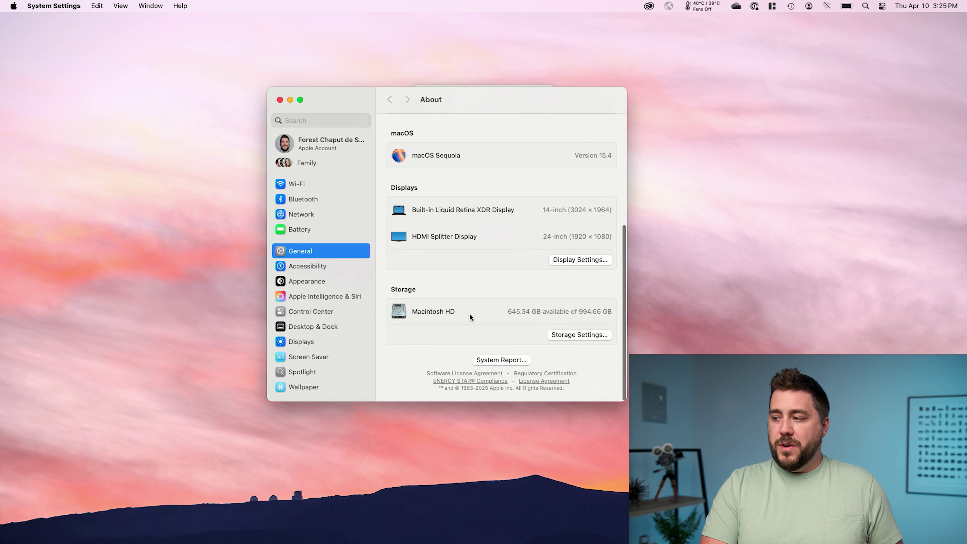
pyautogui.moveTo(612, 311); pyautogui.dragTo(578, 311)
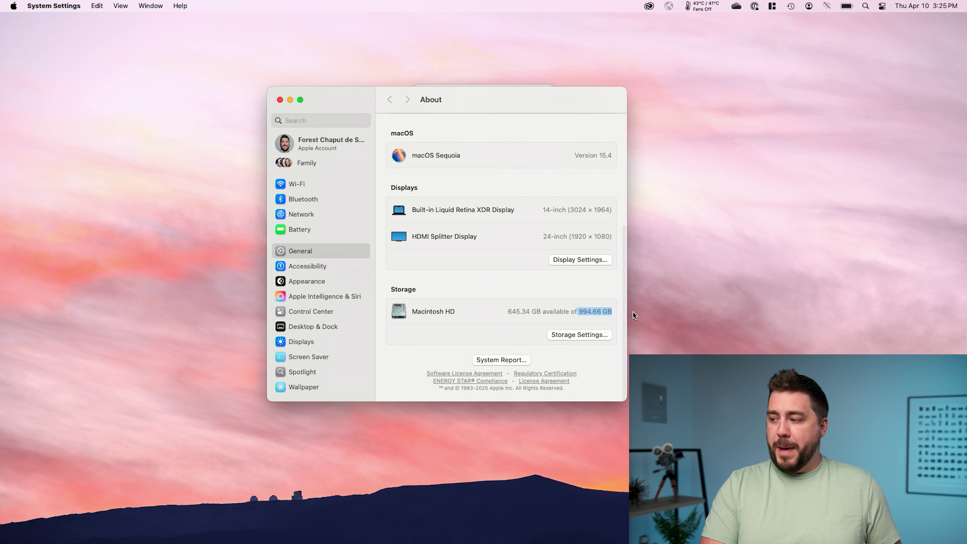
pyautogui.click(511, 309)
pyautogui.moveTo(510, 309); pyautogui.dragTo(579, 309)
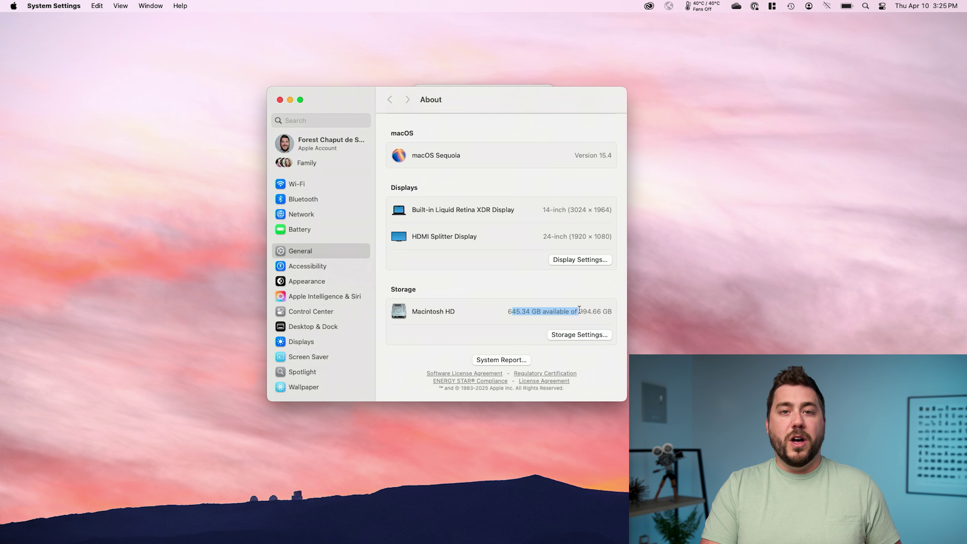
pyautogui.click(602, 311)
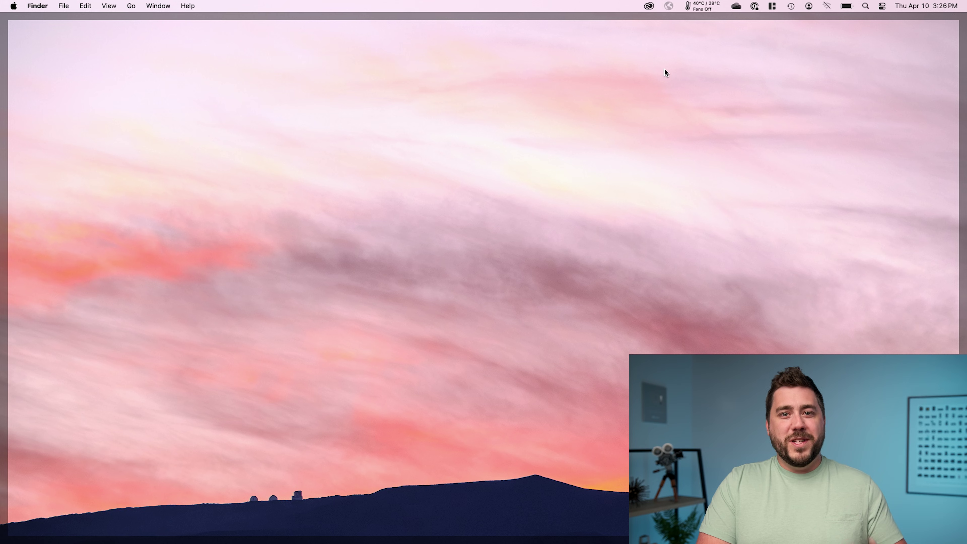
# Launch Disk Utility through a Spotlight search for 'disk'
pyautogui.click(864, 6)
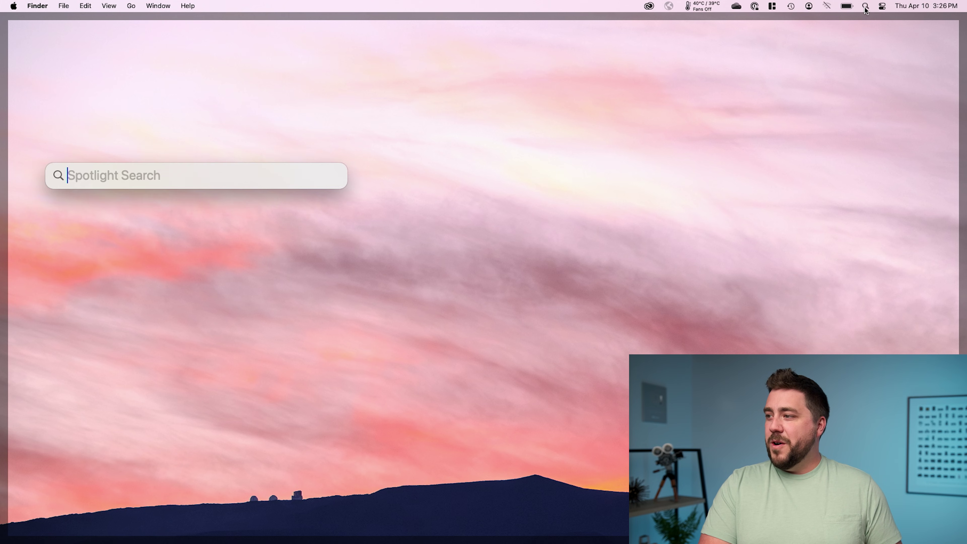
pyautogui.write('disk')
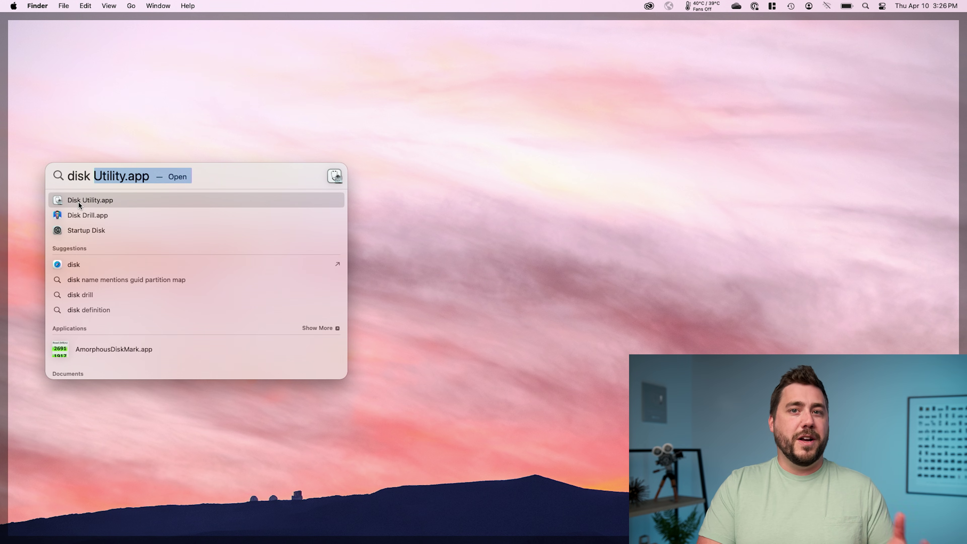
pyautogui.click(79, 202)
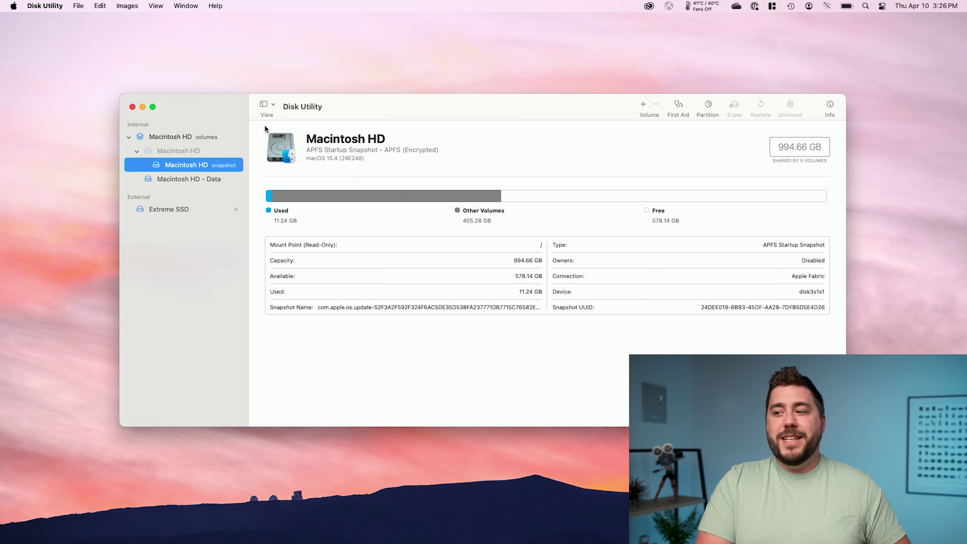
# Show all devices in Disk Utility and select the external SanDisk disk
pyautogui.click(157, 7)
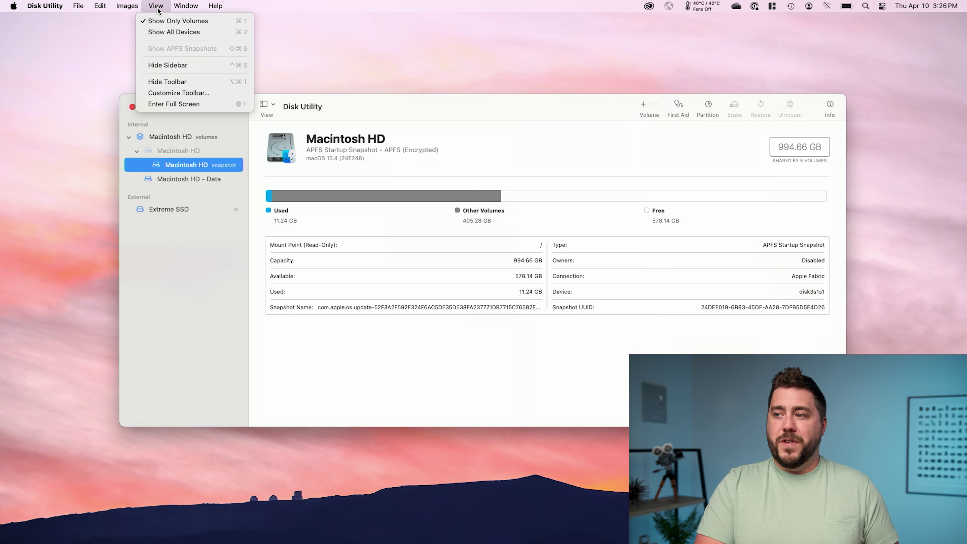
pyautogui.click(164, 33)
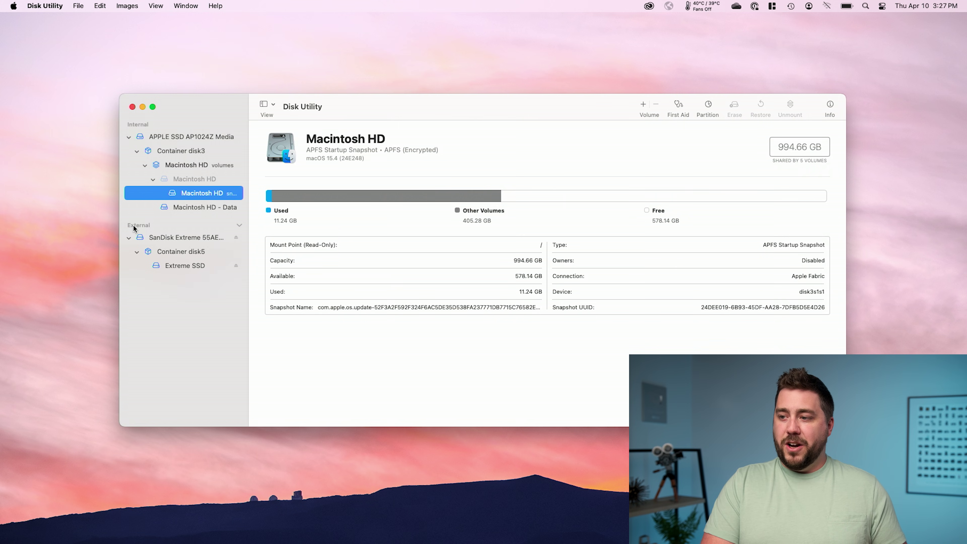
pyautogui.click(170, 237)
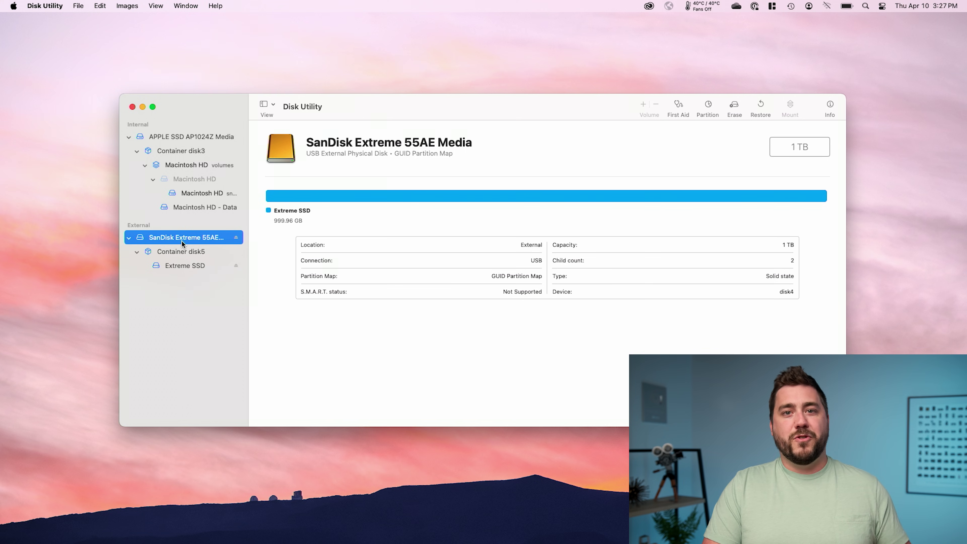
# Check the Extreme SSD volume and Container disk5, then reselect the SanDisk Extreme 55AE Media disk
pyautogui.click(175, 265)
pyautogui.click(176, 252)
pyautogui.click(176, 265)
pyautogui.click(177, 252)
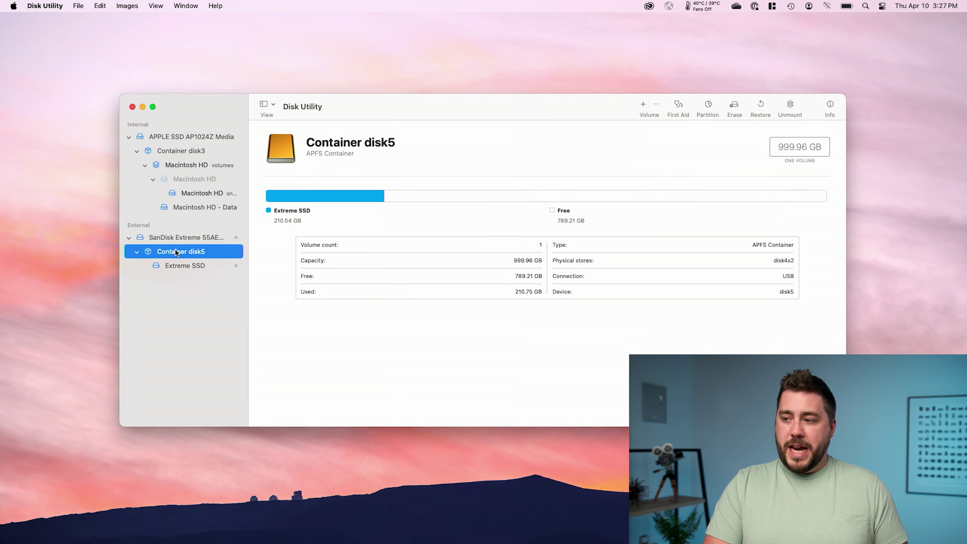
pyautogui.click(180, 238)
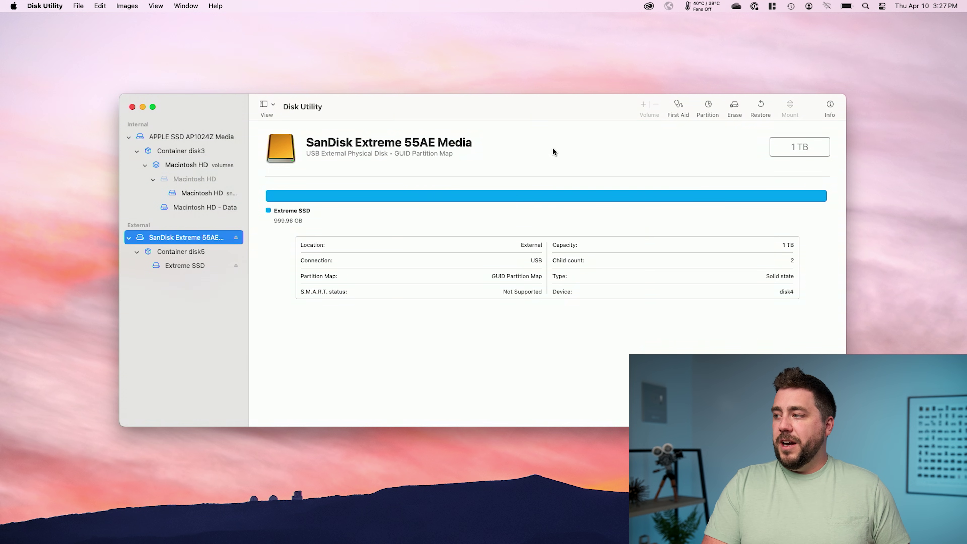
# Erase the SanDisk drive as APFS with GUID Partition Map, named 'Computer Backup'
pyautogui.click(733, 106)
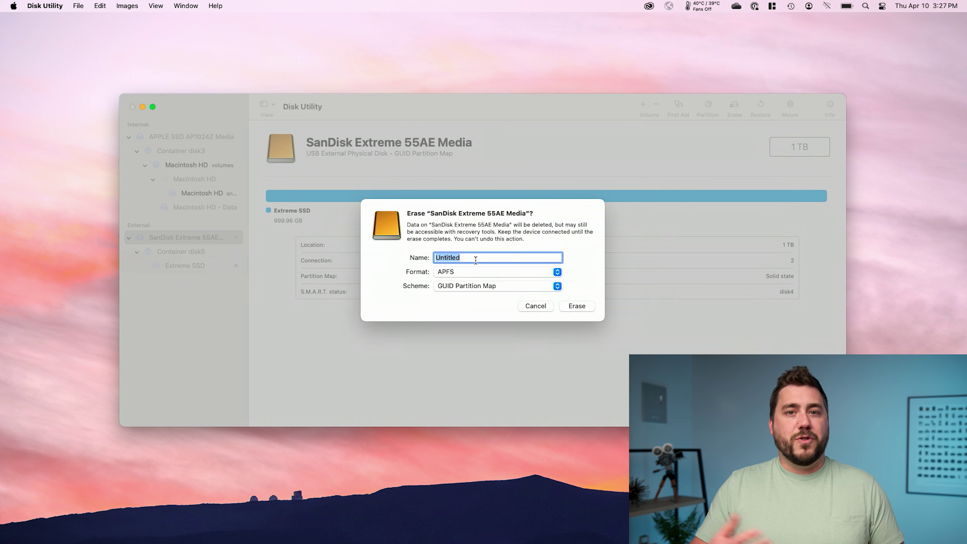
pyautogui.write('Computer ')
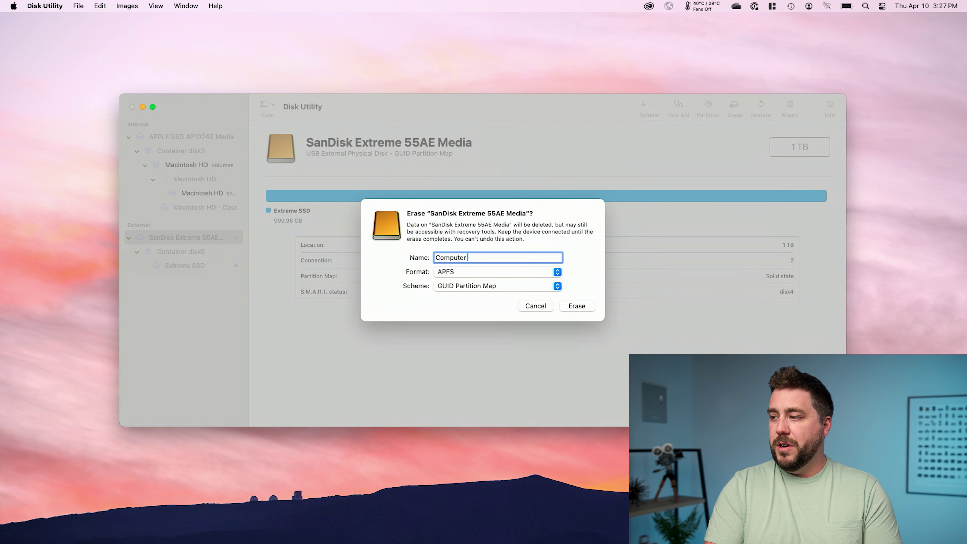
pyautogui.write('Backup')
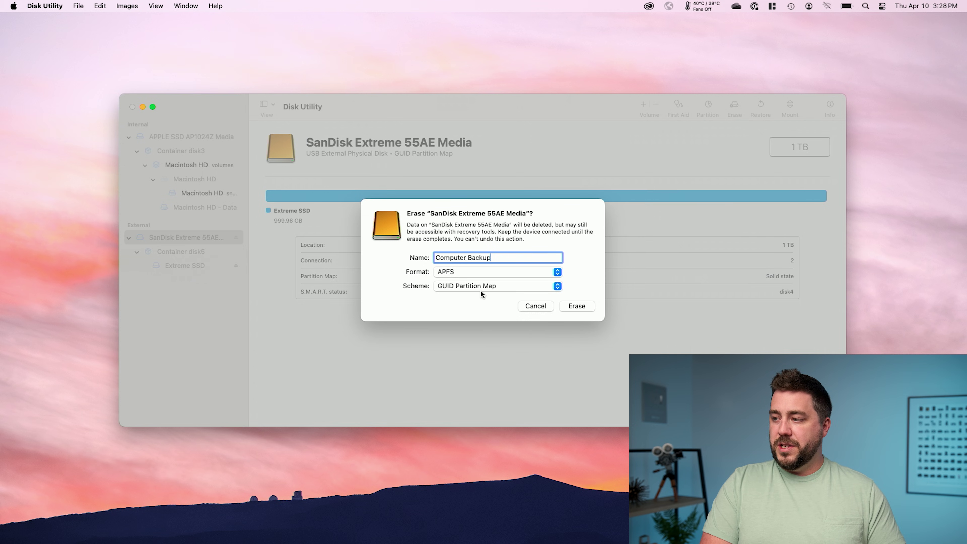
pyautogui.click(575, 307)
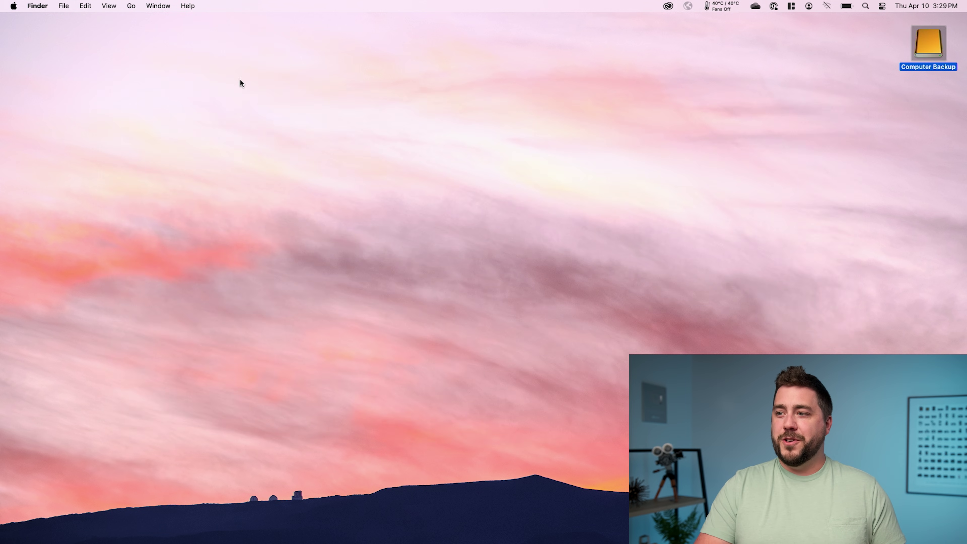
# Go to System Settings > General > Time Machine
pyautogui.click(13, 5)
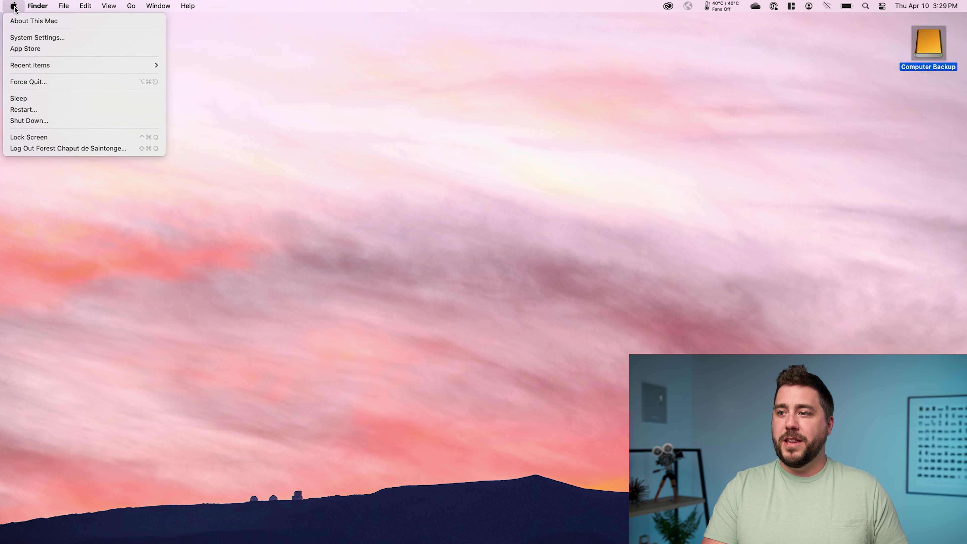
pyautogui.click(30, 38)
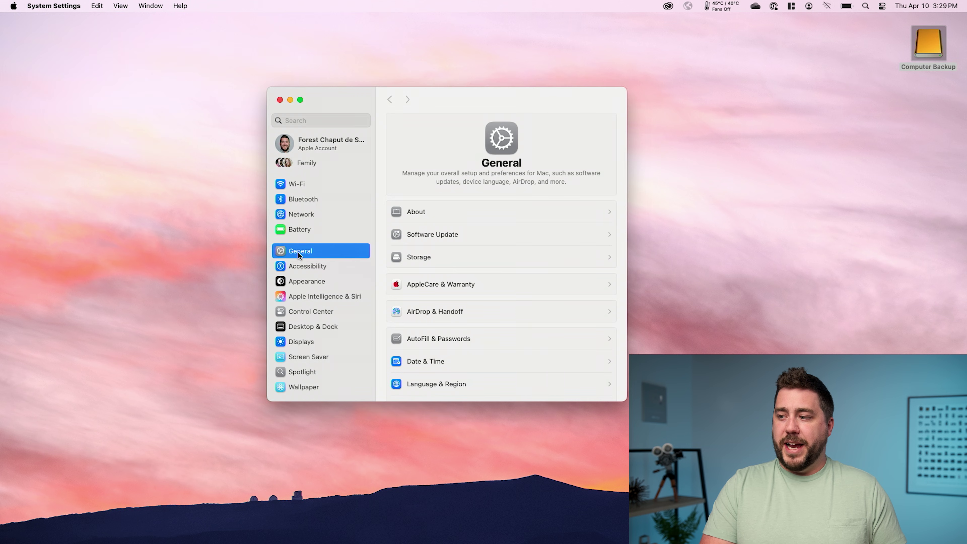
pyautogui.scroll(-5, 466, 313)
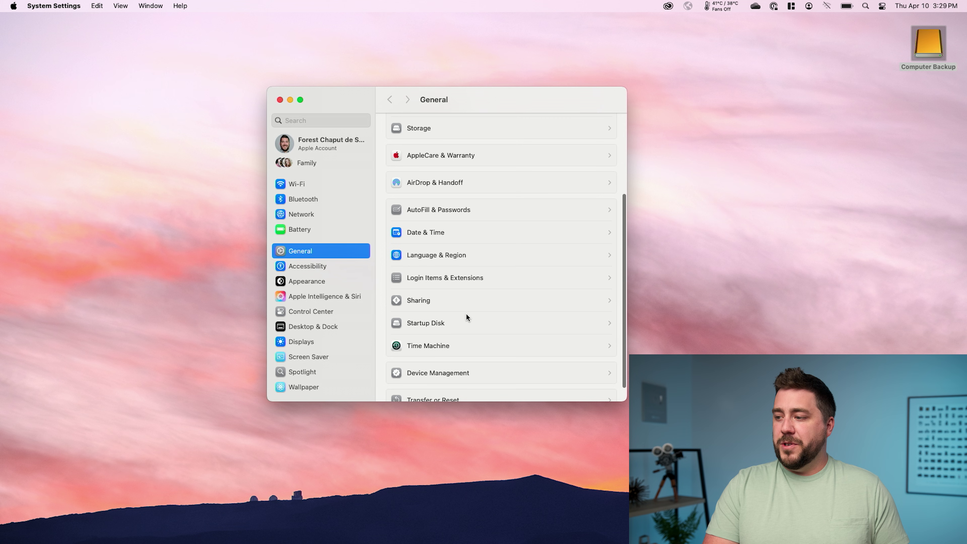
pyautogui.click(431, 326)
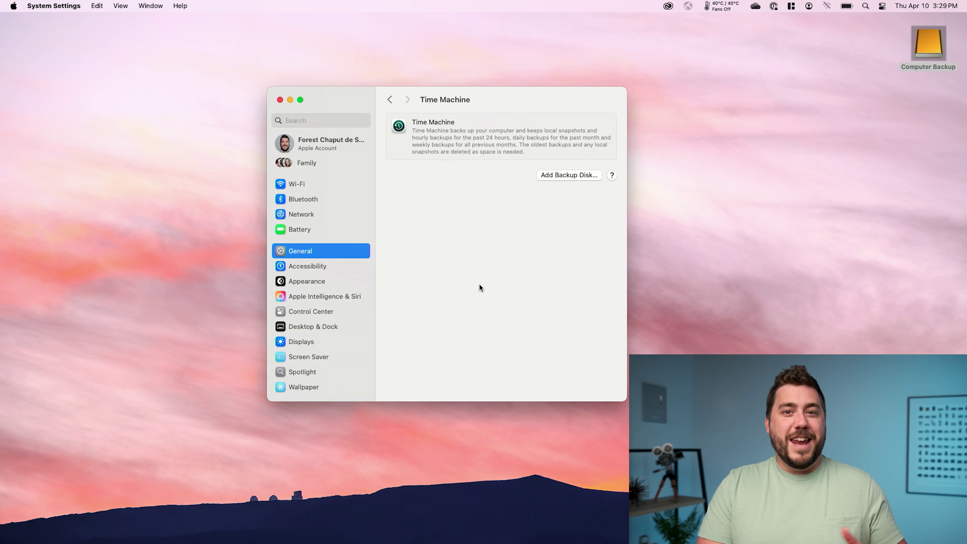
# Add Computer Backup as the Time Machine disk, with Encrypt Backup switched off
pyautogui.click(556, 175)
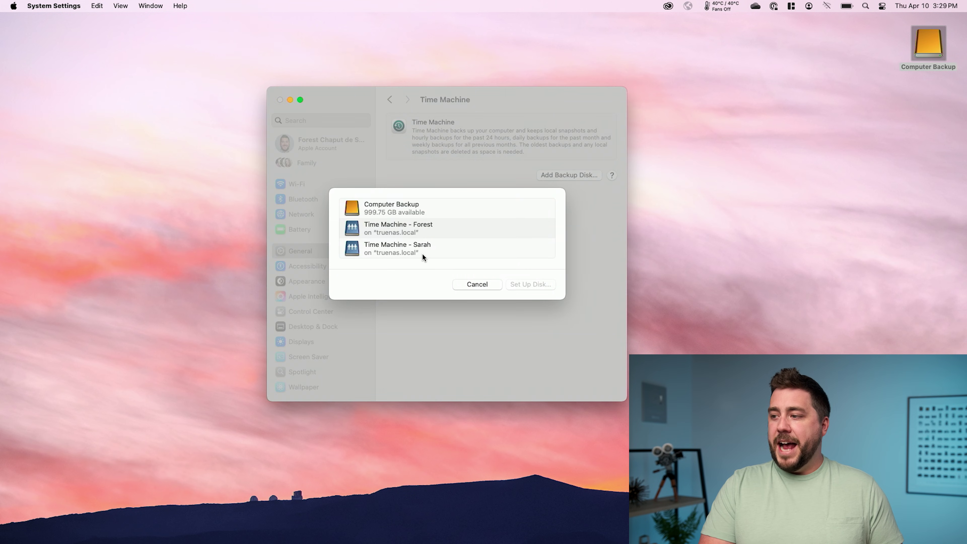
pyautogui.click(391, 212)
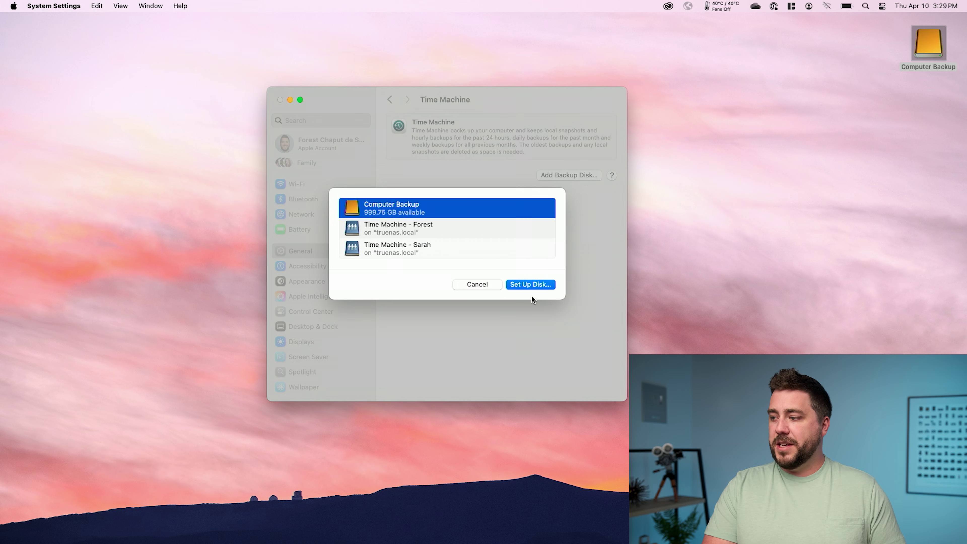
pyautogui.click(534, 284)
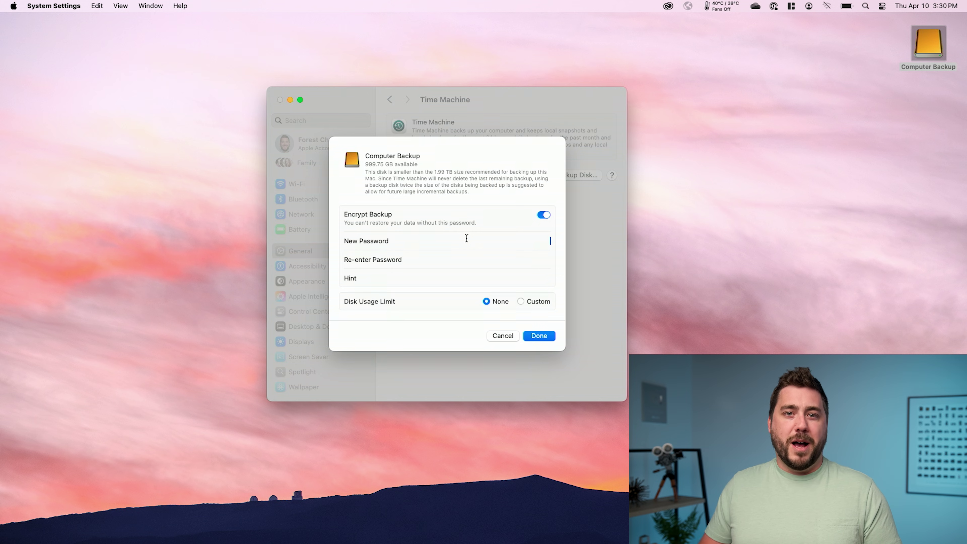
pyautogui.click(545, 214)
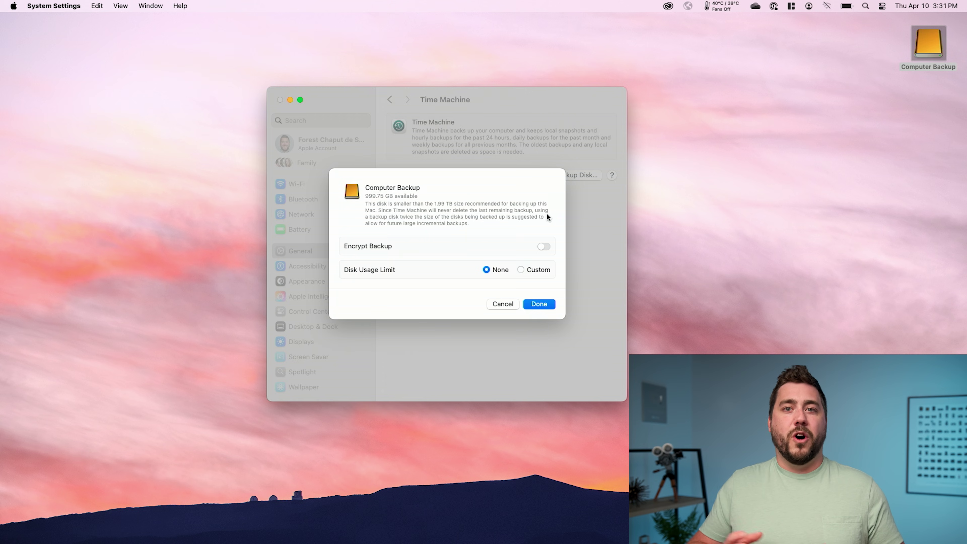
# Turn Encrypt Backup back on with a password and hint, and confirm the setup
pyautogui.click(543, 246)
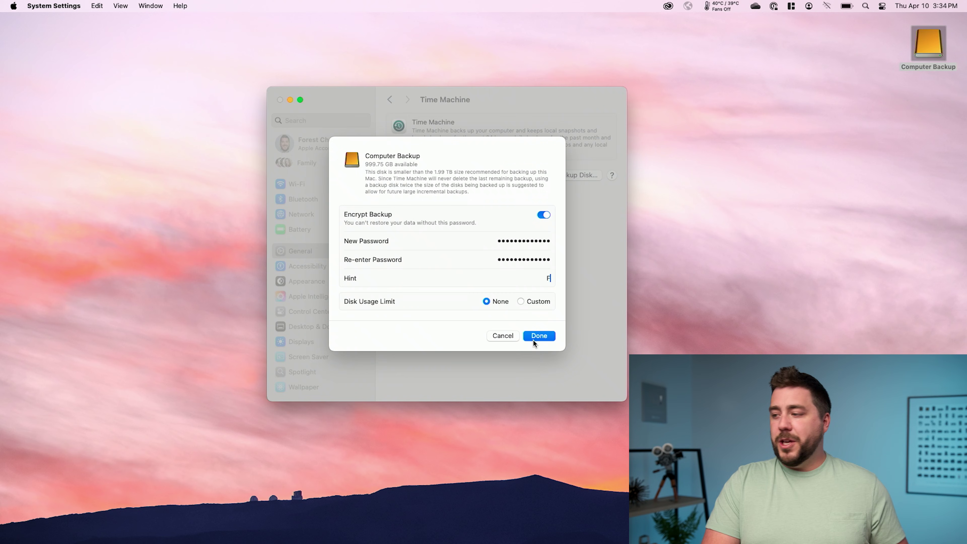
pyautogui.click(548, 334)
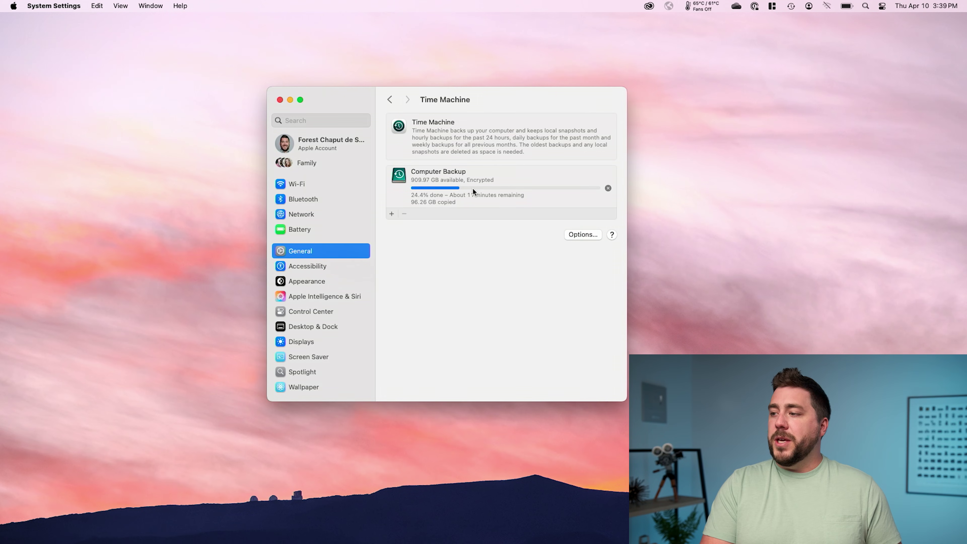
# Shift the settings window while the first backup runs, then bring up Time Machine Options
pyautogui.moveTo(497, 98); pyautogui.dragTo(487, 118)
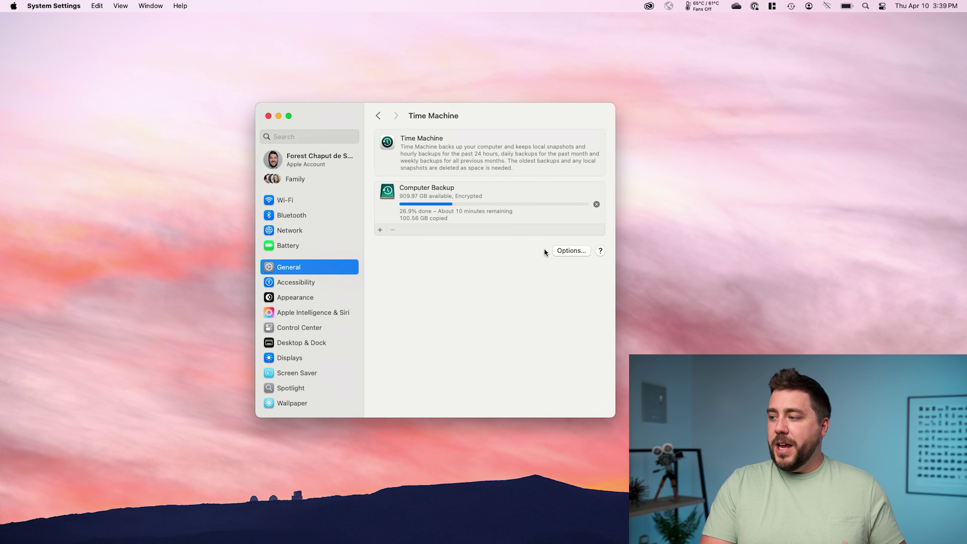
pyautogui.click(581, 250)
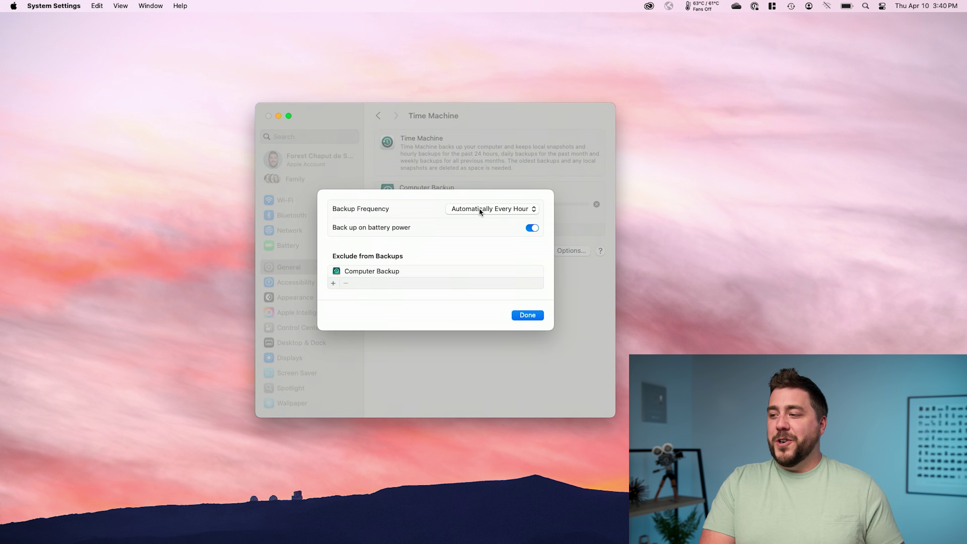
# Set Backup Frequency to Automatically Every Day and close the options
pyautogui.click(482, 209)
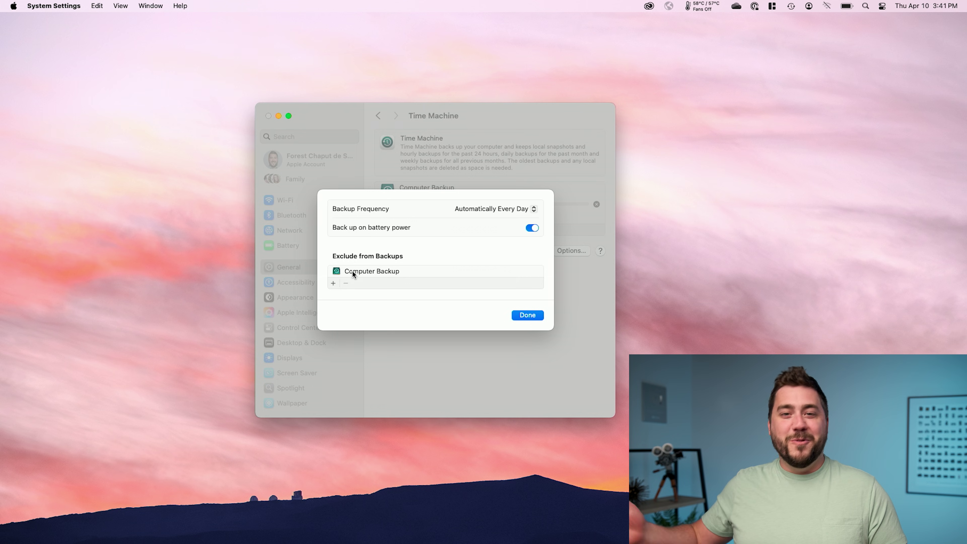
pyautogui.press('Return')
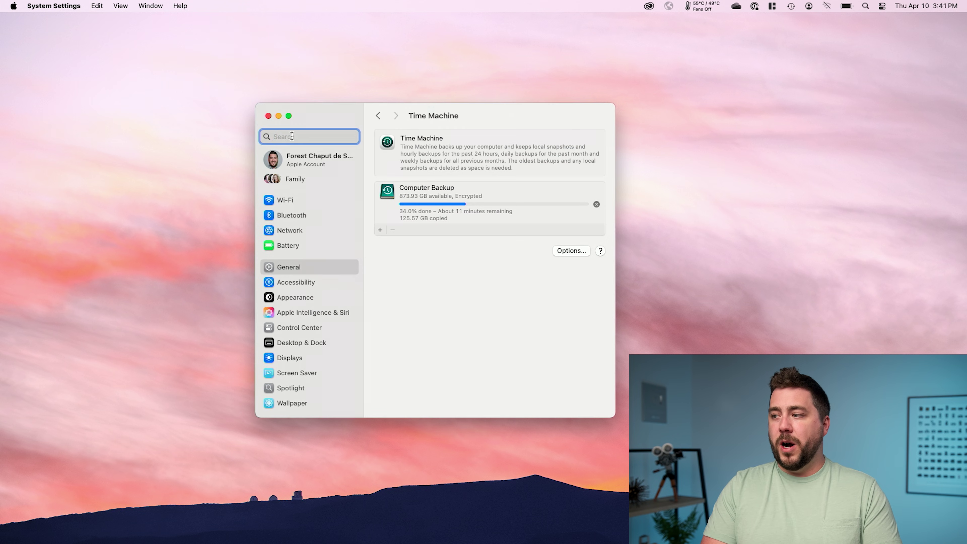
# Search 'time machine', keep Time Machine shown in the menu bar, and close System Settings
pyautogui.write('tim')
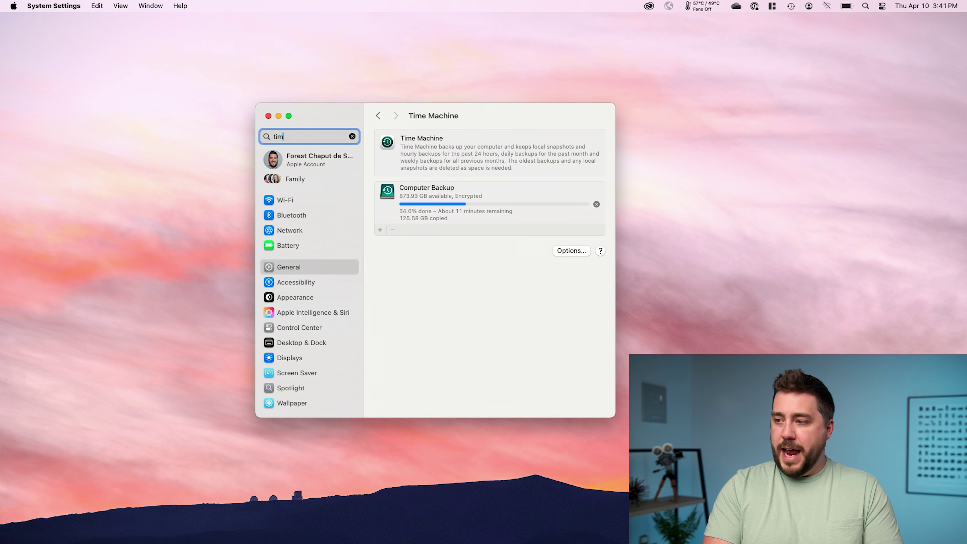
pyautogui.write('e machine')
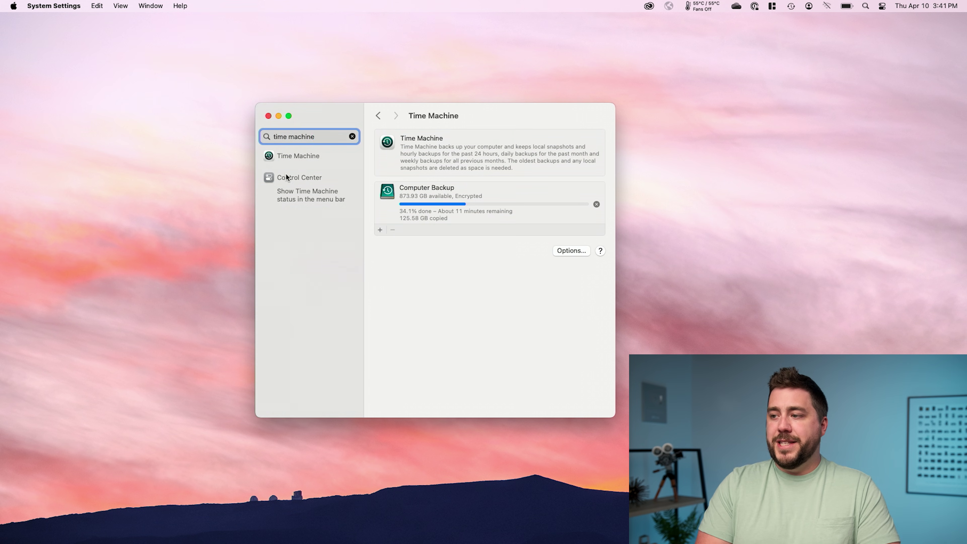
pyautogui.click(309, 195)
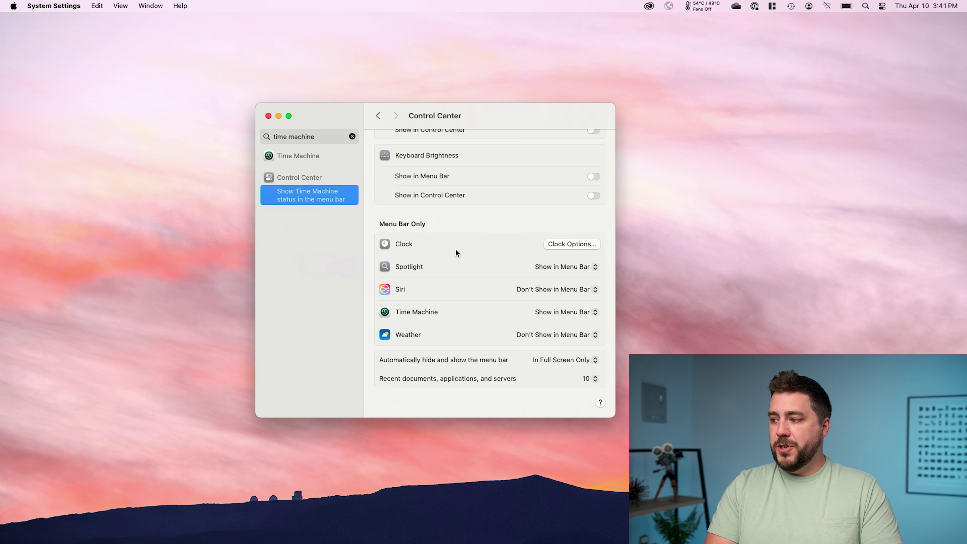
pyautogui.click(561, 313)
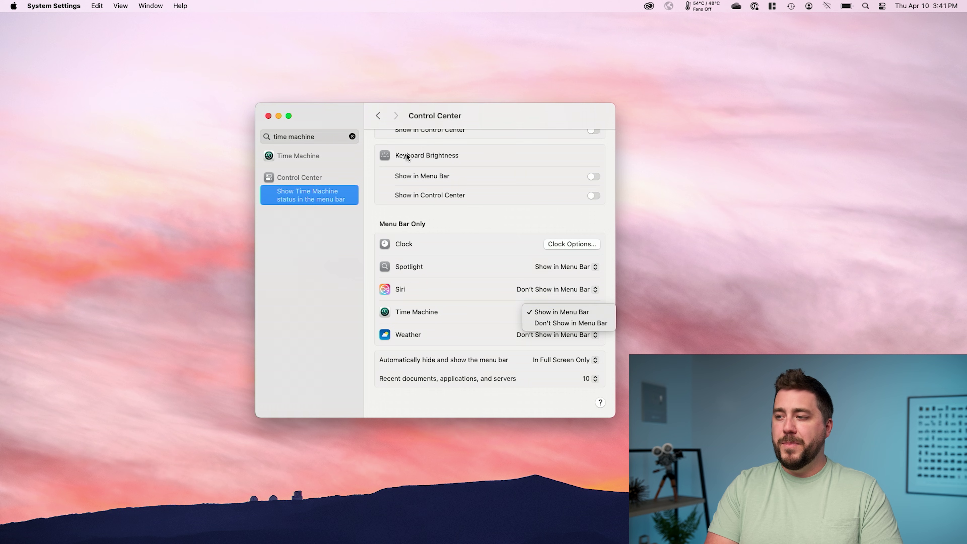
pyautogui.click(268, 117)
pyautogui.click(268, 116)
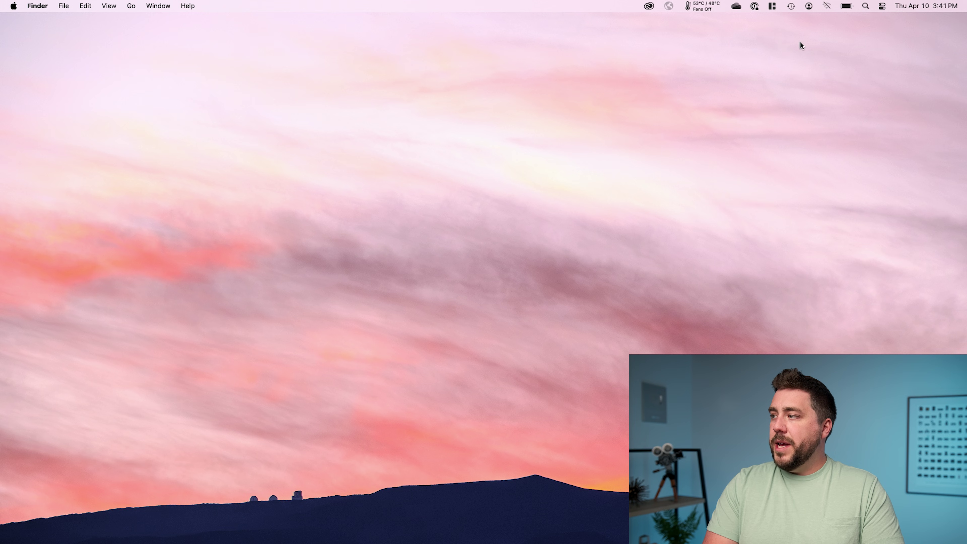
# Check backup progress in the Time Machine menu-bar menu: 35.6% done, 133.24 GB copied
pyautogui.click(791, 6)
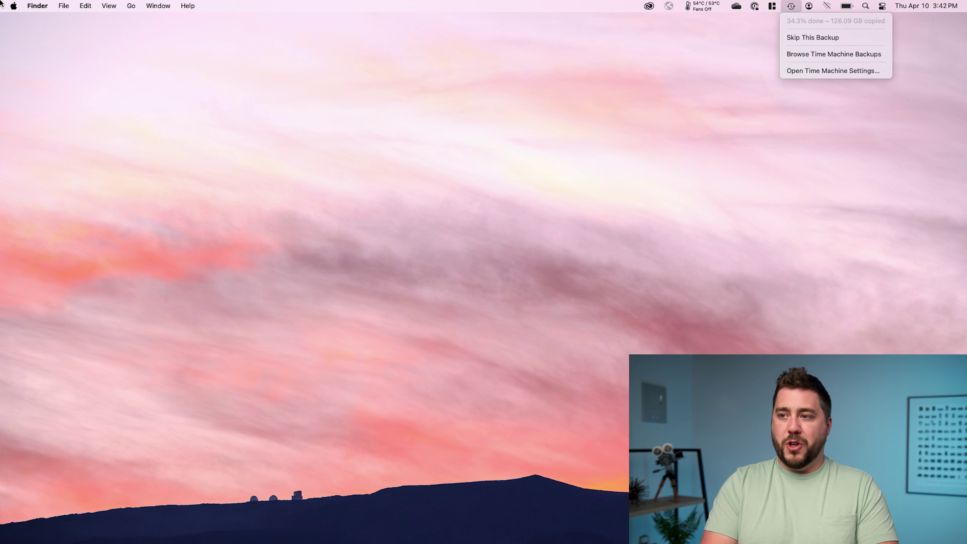
pyautogui.click(8, 5)
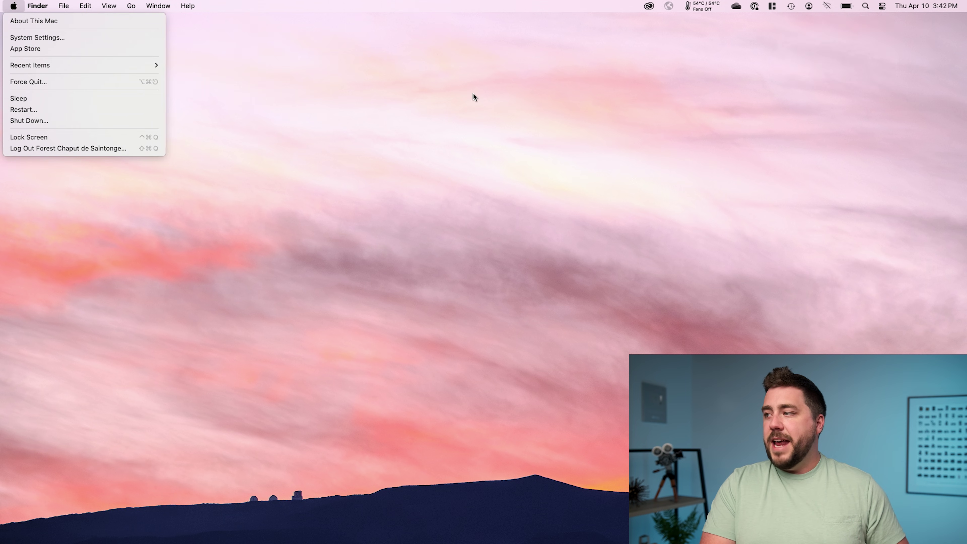
pyautogui.click(791, 7)
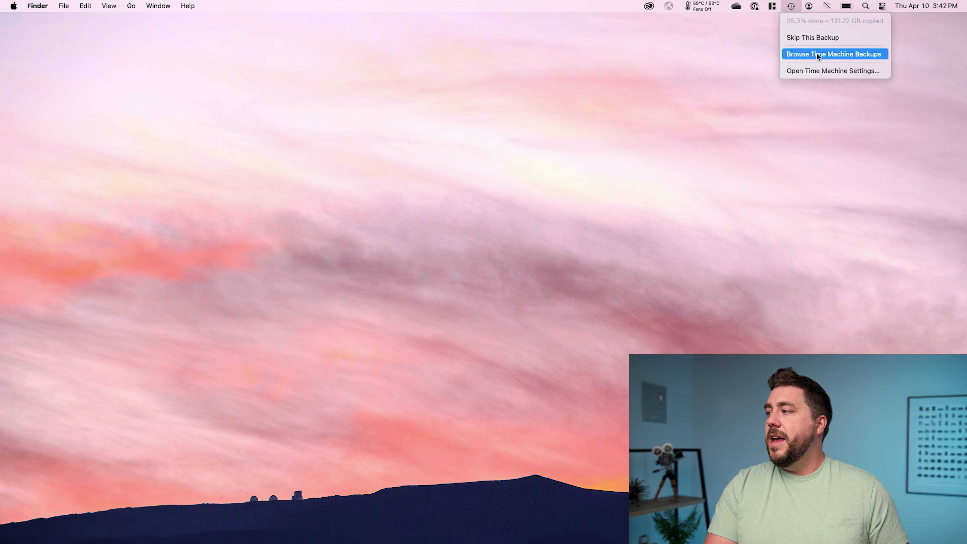
pyautogui.click(818, 71)
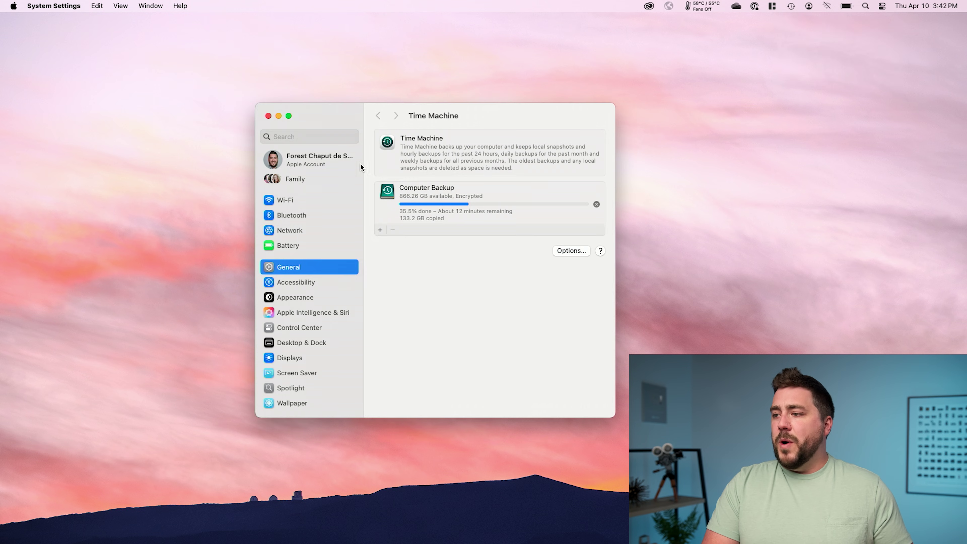
pyautogui.click(268, 115)
pyautogui.click(790, 6)
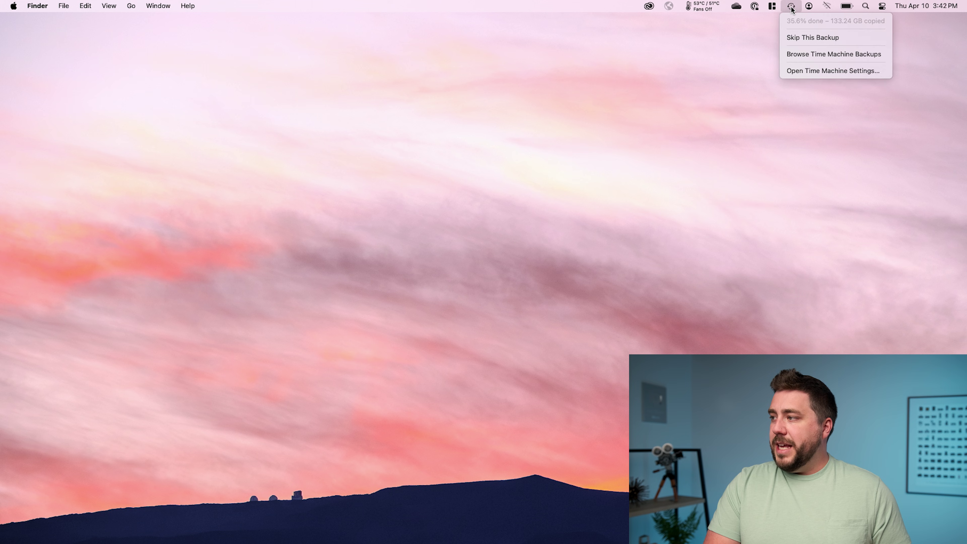